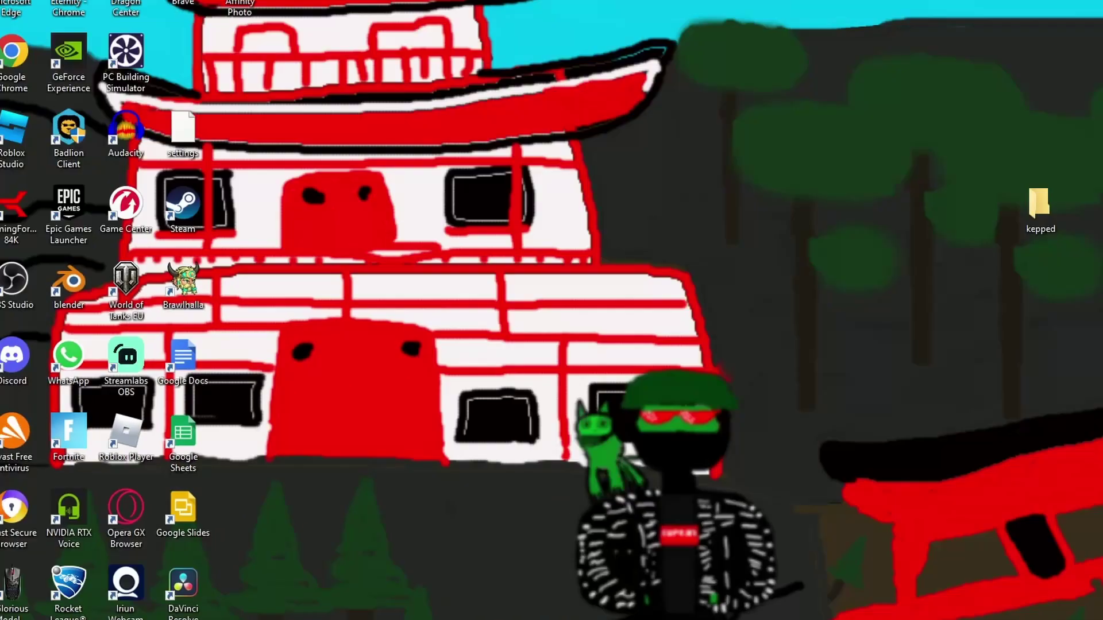
# Step: Launch Roblox from the Windows taskbar search so Loomian Legacy starts loading
pyautogui.click(140, 609)
pyautogui.write('roblox')
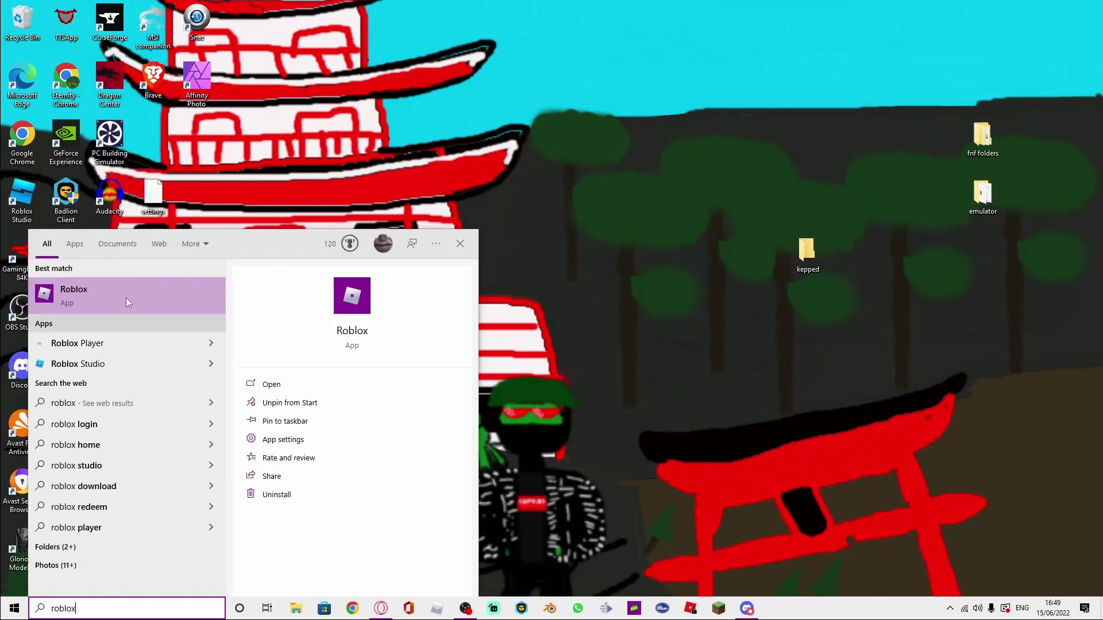
pyautogui.click(84, 280)
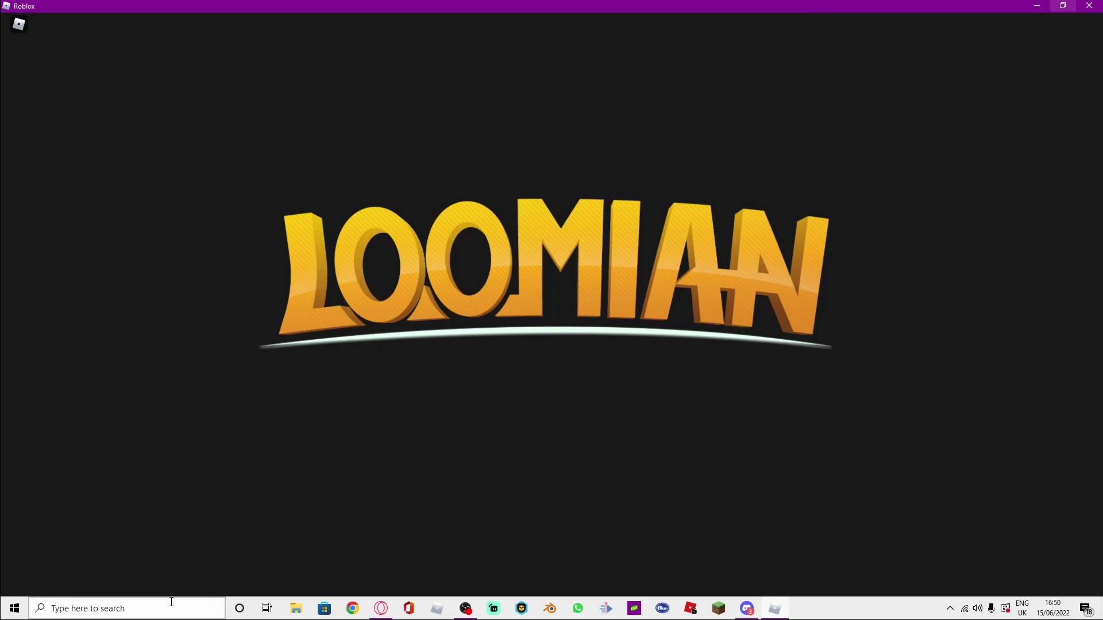
# Step: Open a second Roblox app window, place it full-height on the right, and refocus the game
pyautogui.click(161, 609)
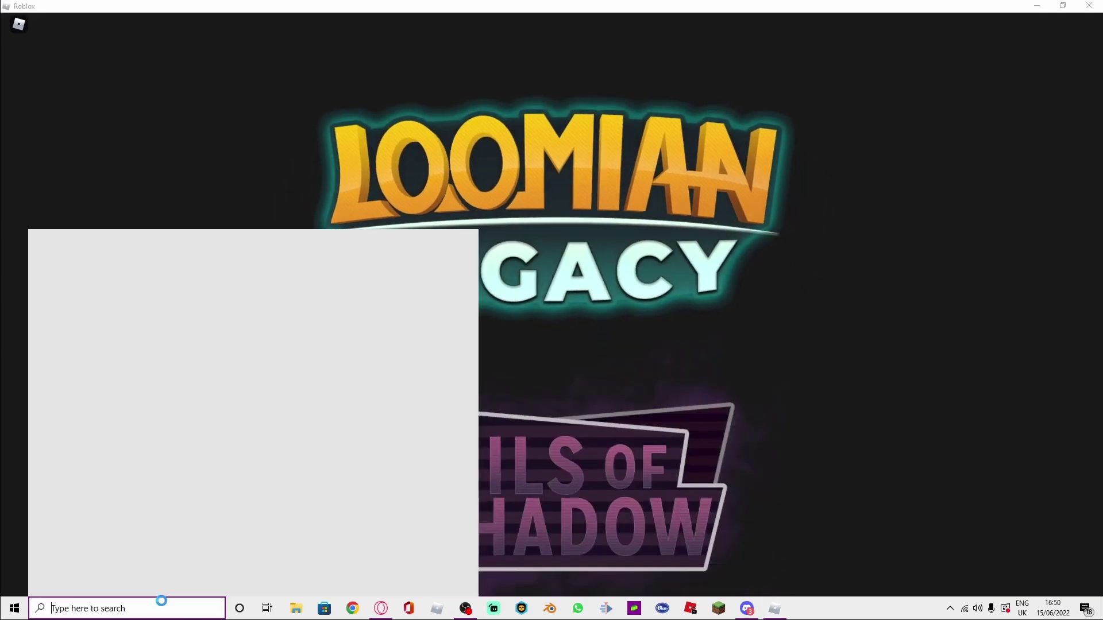
pyautogui.write('roblox')
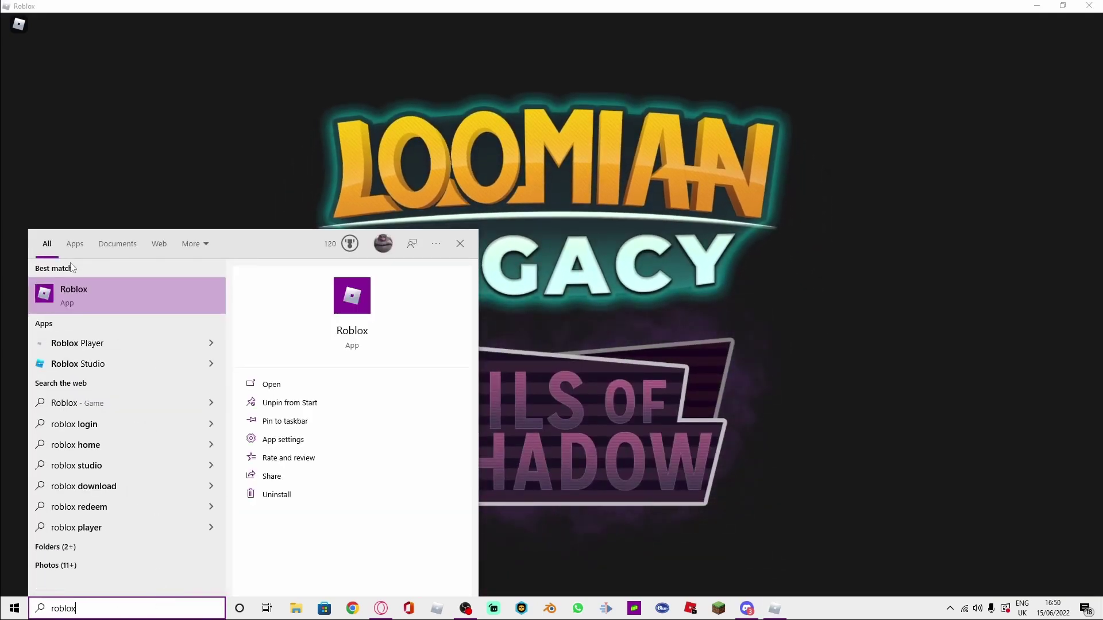
pyautogui.click(100, 298)
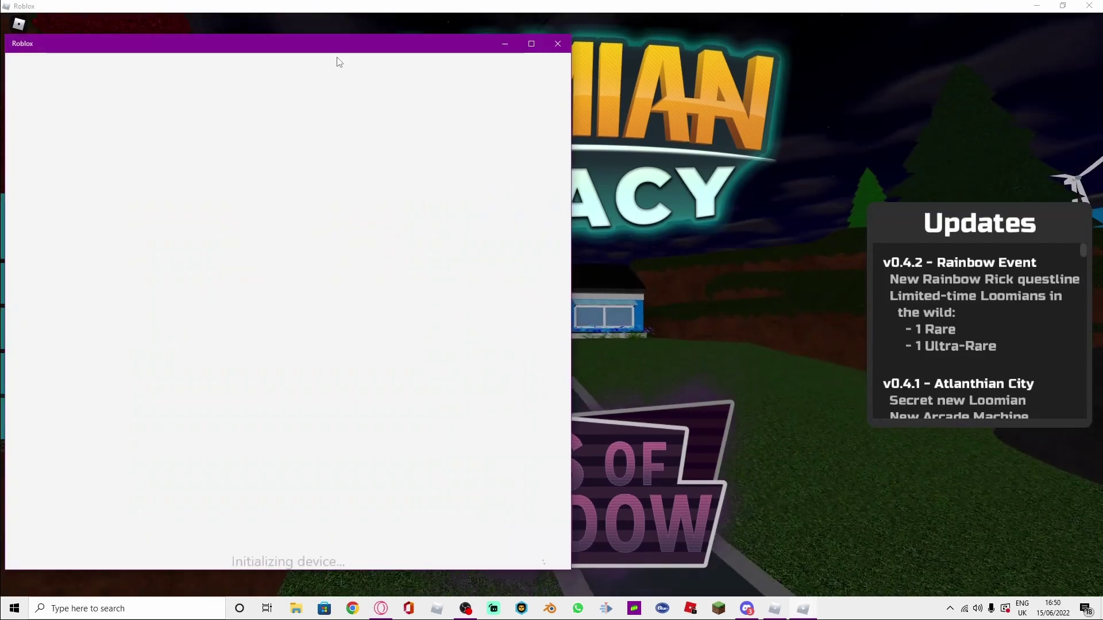
pyautogui.moveTo(338, 47); pyautogui.dragTo(850, 54)
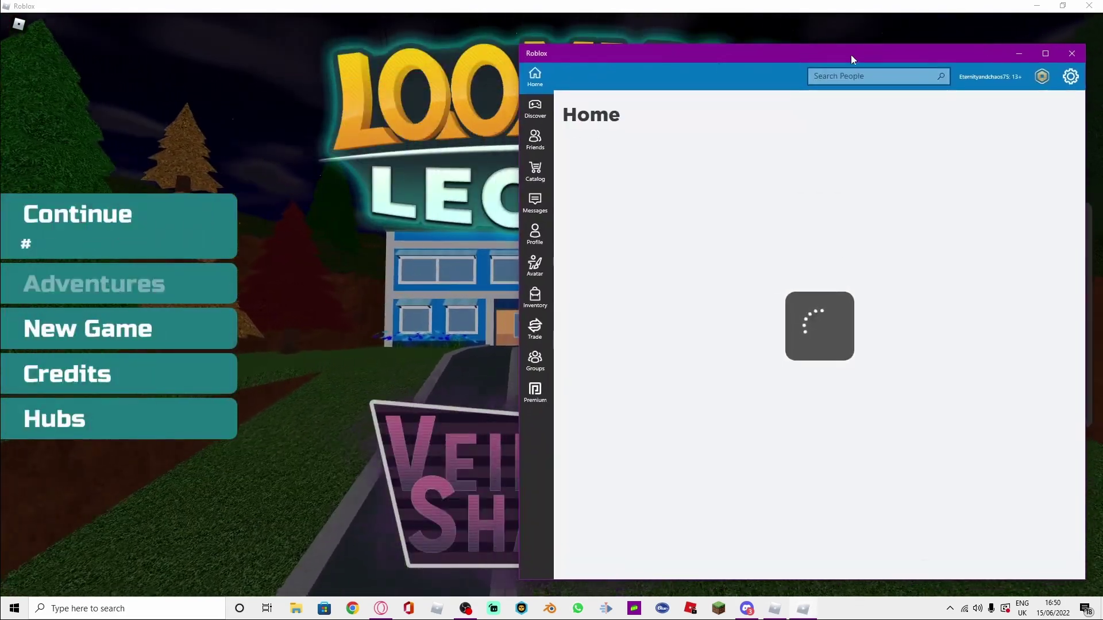
pyautogui.moveTo(621, 50); pyautogui.dragTo(622, 5)
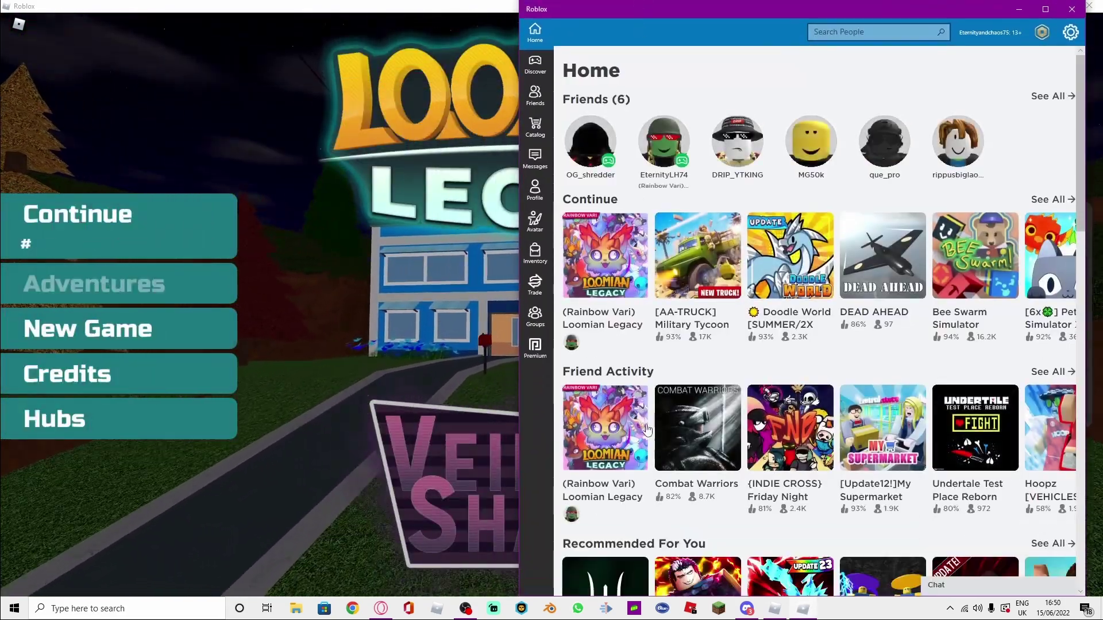
pyautogui.click(334, 310)
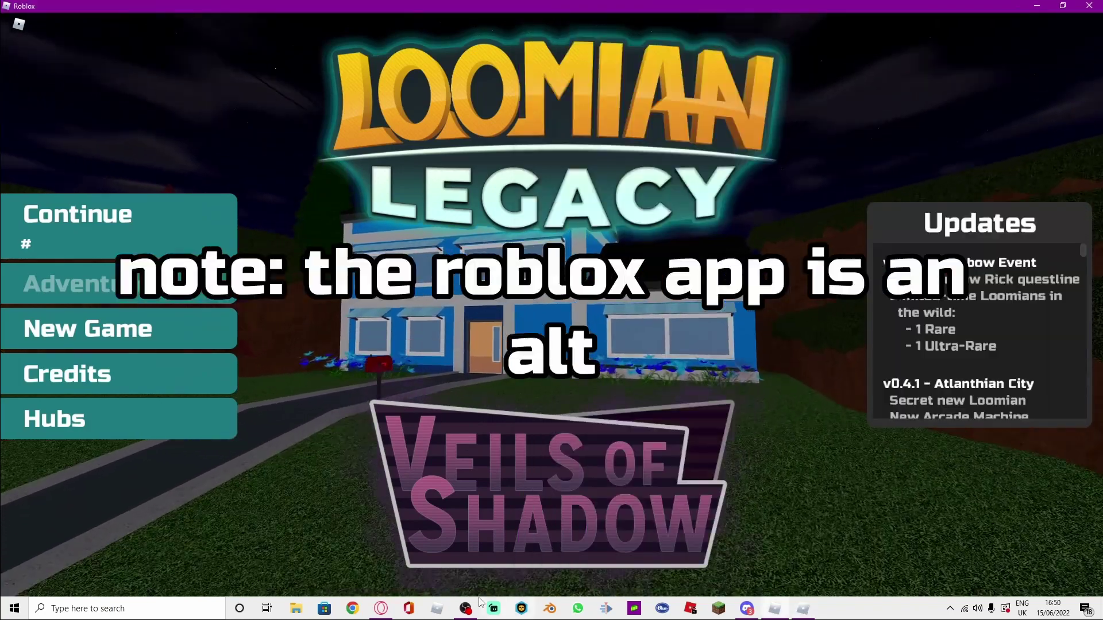
pyautogui.click(1068, 7)
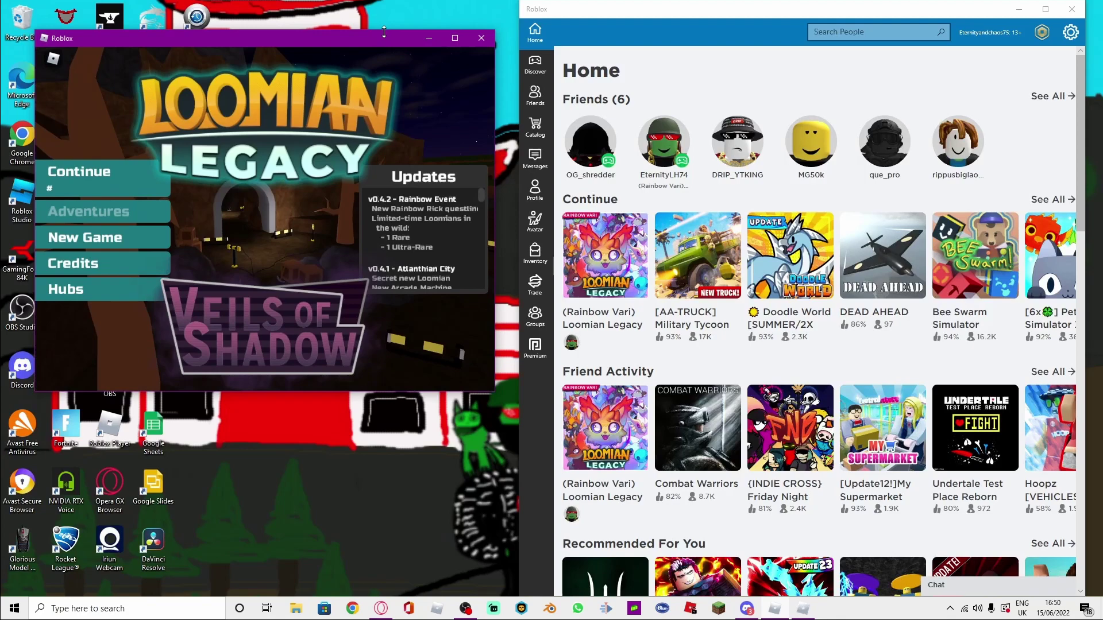
pyautogui.moveTo(384, 34); pyautogui.dragTo(35, 259)
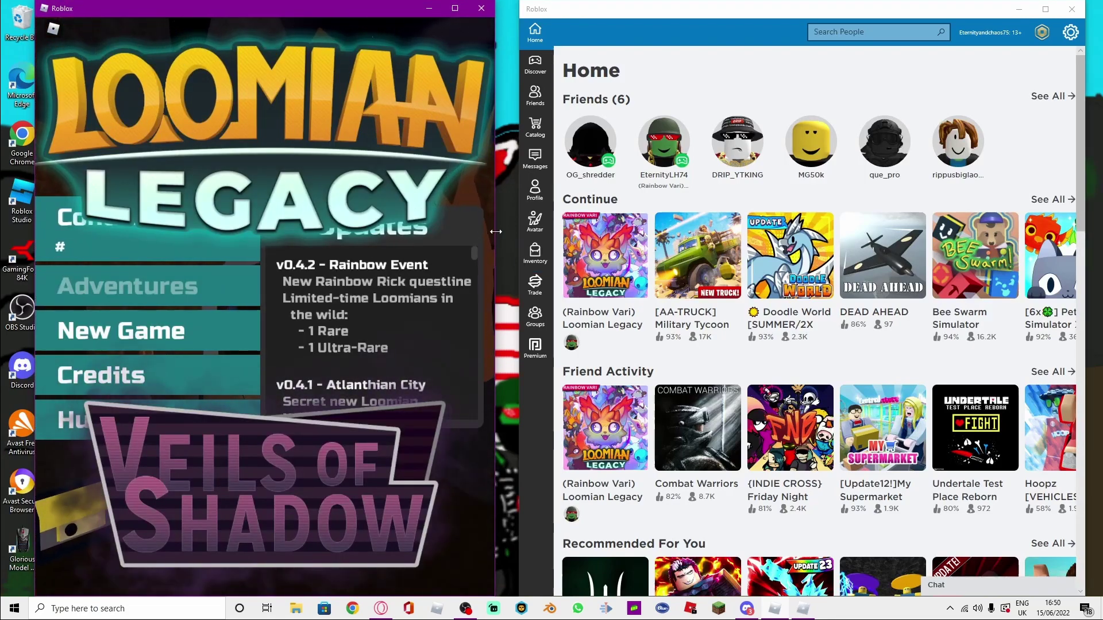
pyautogui.moveTo(495, 231); pyautogui.dragTo(521, 231)
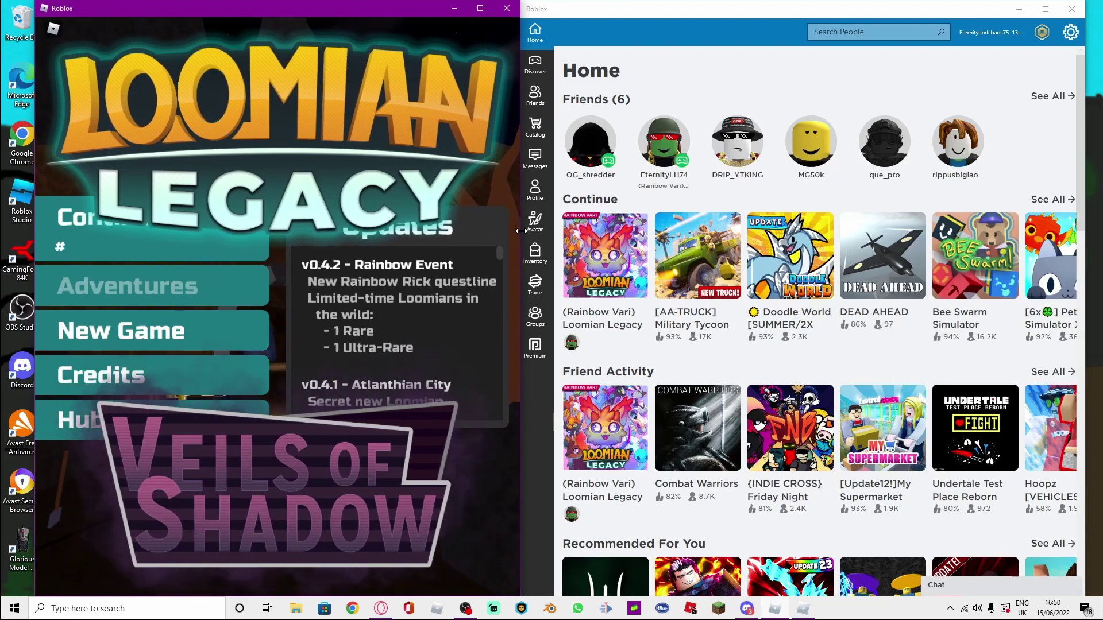
pyautogui.moveTo(34, 140); pyautogui.dragTo(4, 140)
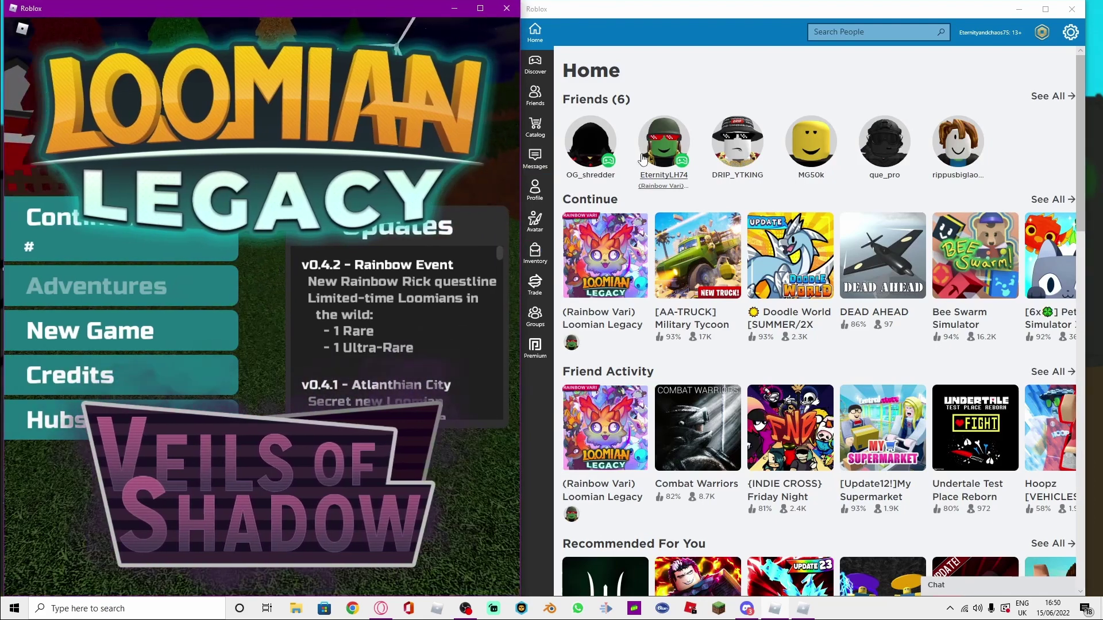
pyautogui.moveTo(790, 284); pyautogui.dragTo(889, 297)
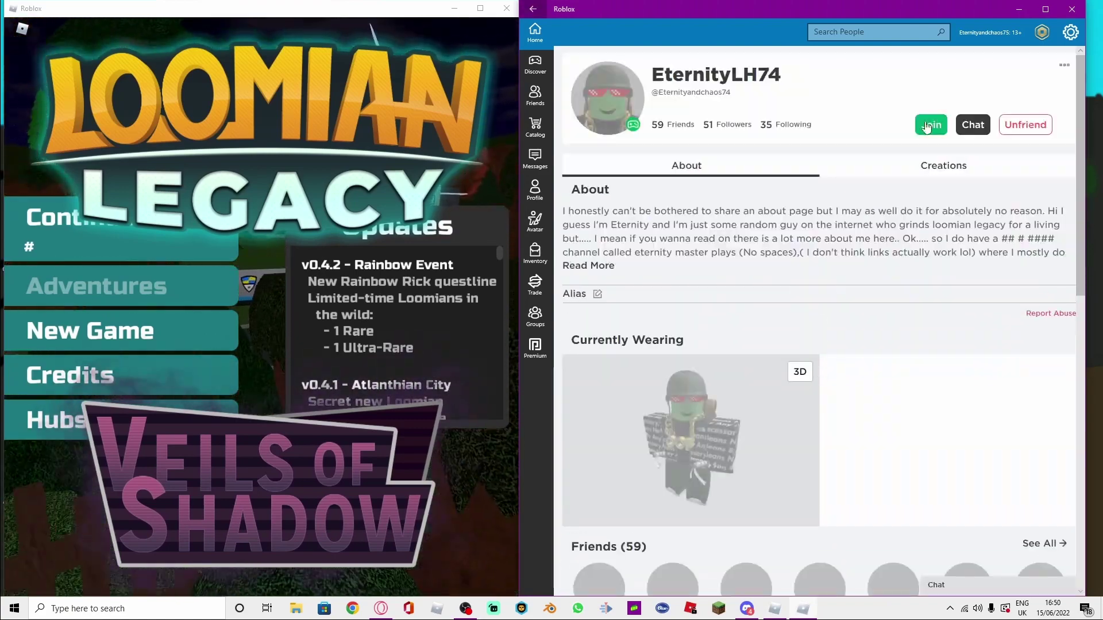
pyautogui.click(930, 124)
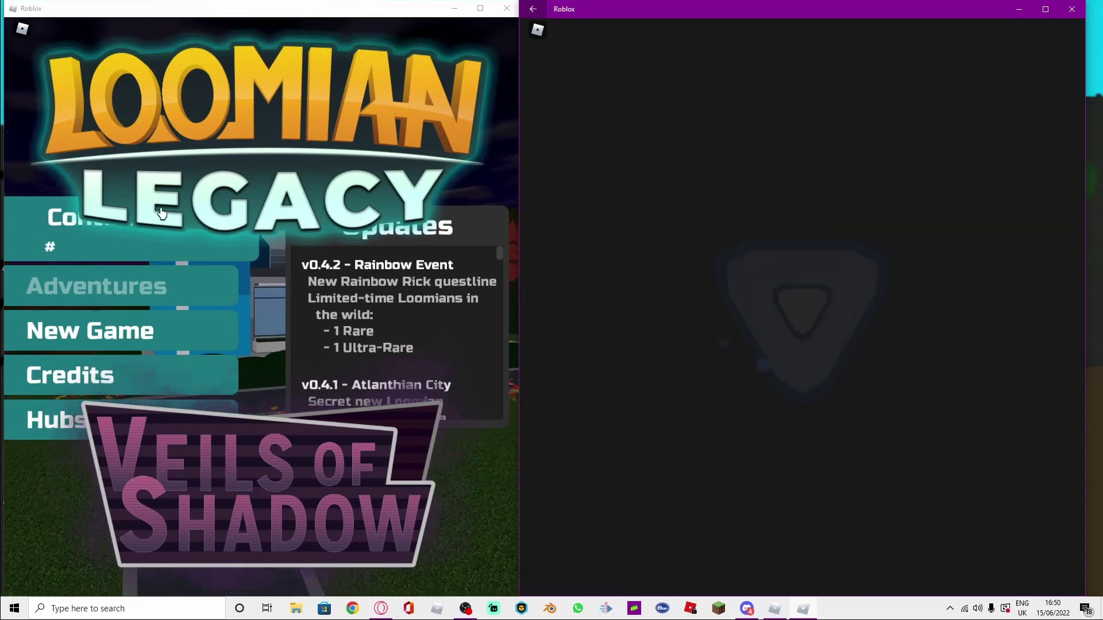
pyautogui.click(130, 241)
pyautogui.click(129, 241)
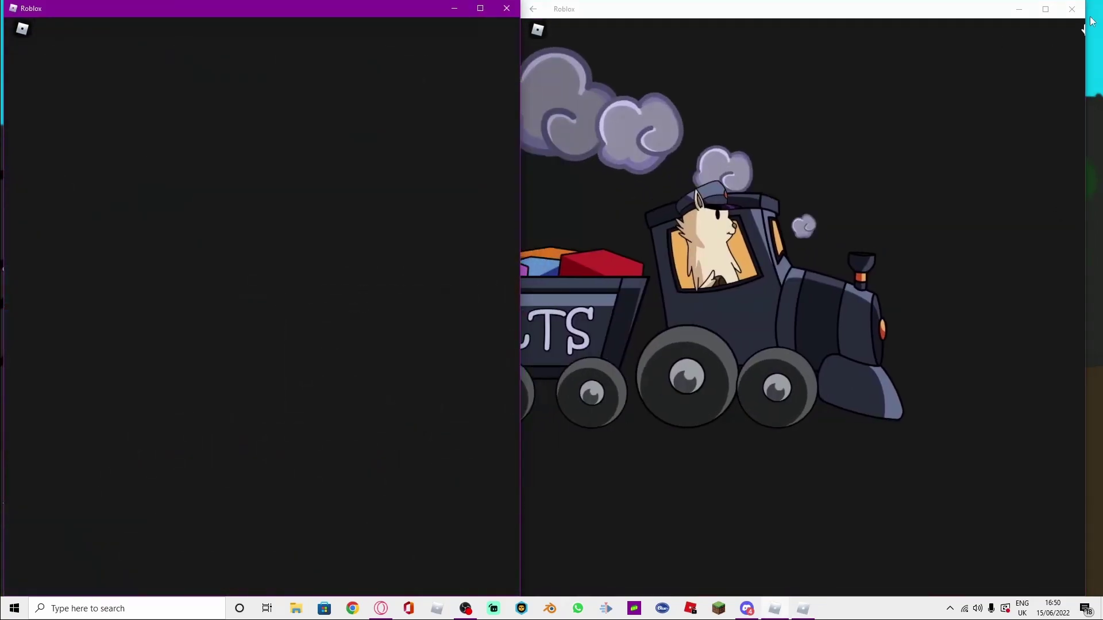
pyautogui.click(948, 32)
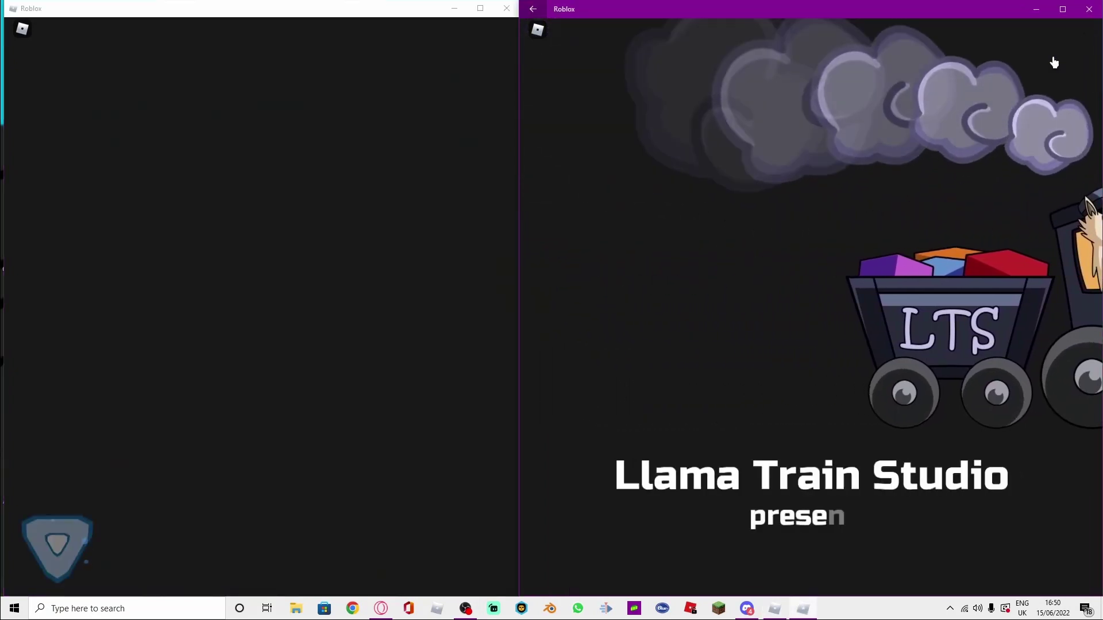
pyautogui.click(86, 147)
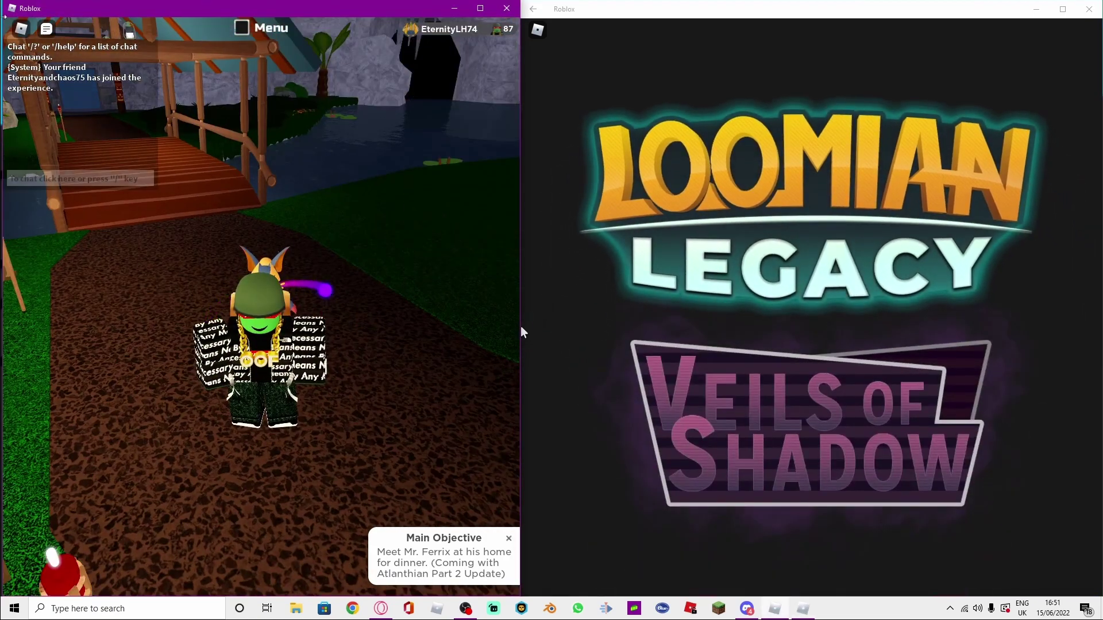
# Step: Set the left game's Camera Mode to Follow and Movement Mode to click-to-move
pyautogui.press('Escape')
pyautogui.click(164, 103)
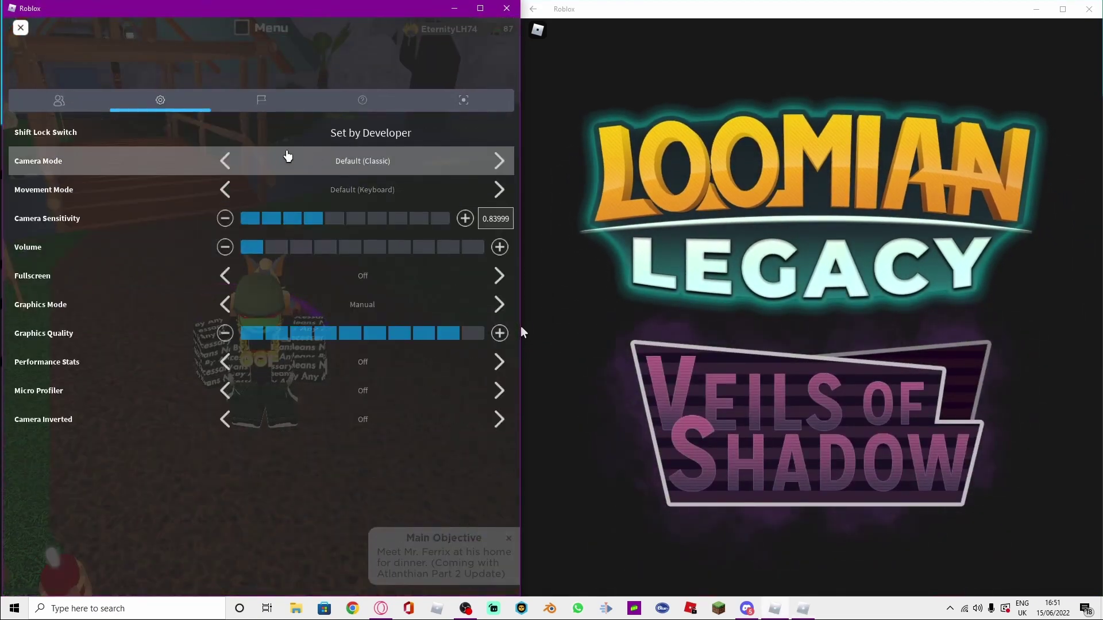
pyautogui.click(226, 161)
pyautogui.click(226, 190)
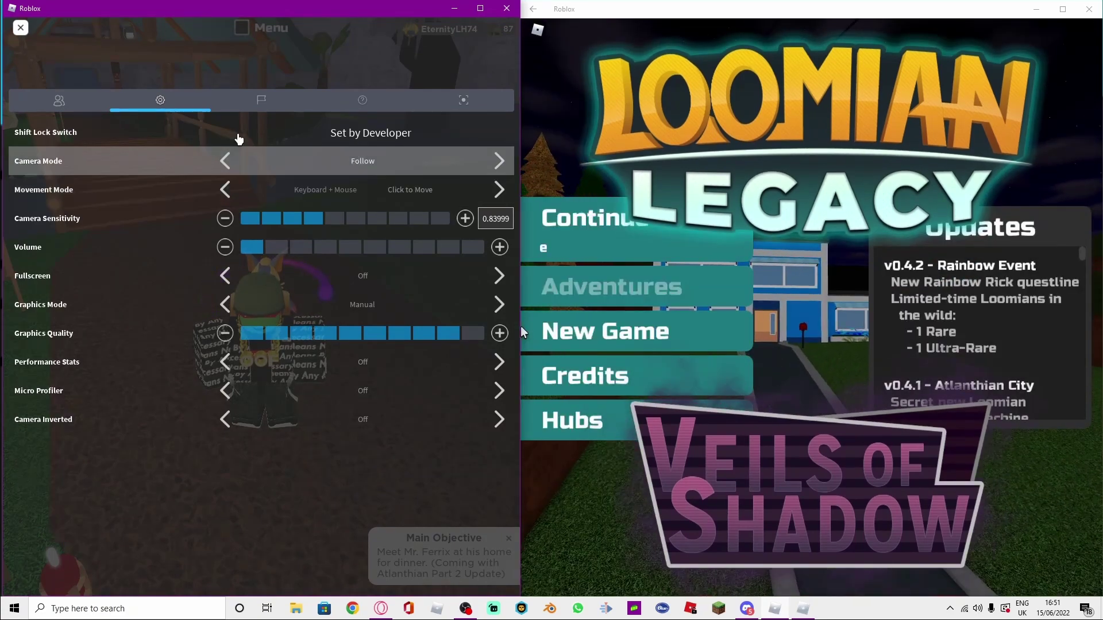
pyautogui.click(21, 28)
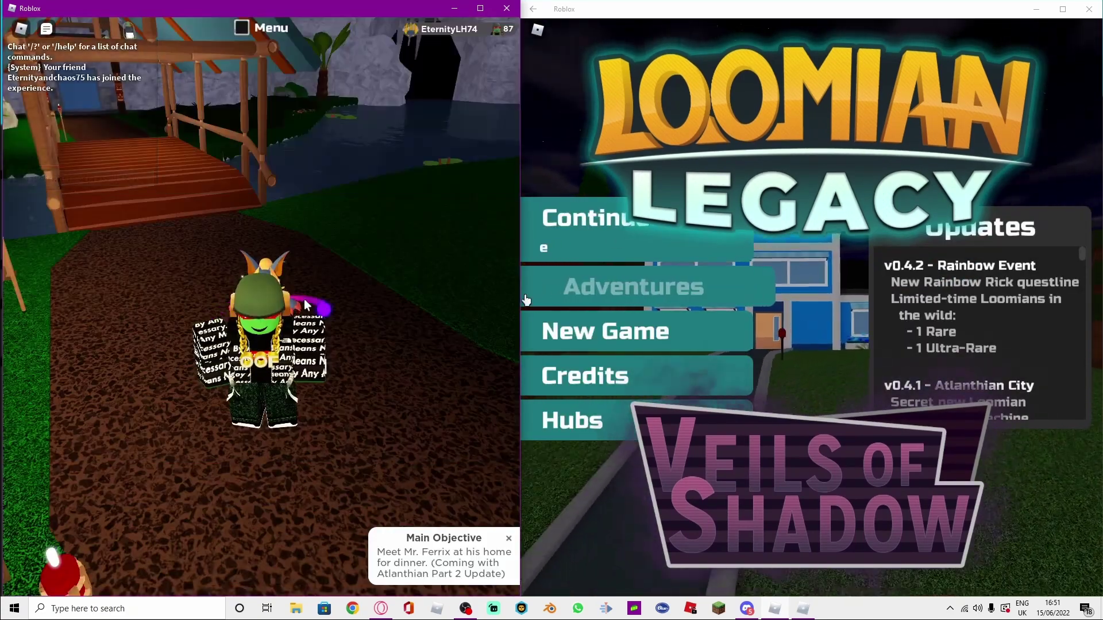
# Step: Continue the right account's saved game, then refocus the left window
pyautogui.moveTo(396, 224); pyautogui.dragTo(259, 223)
pyautogui.click(570, 234)
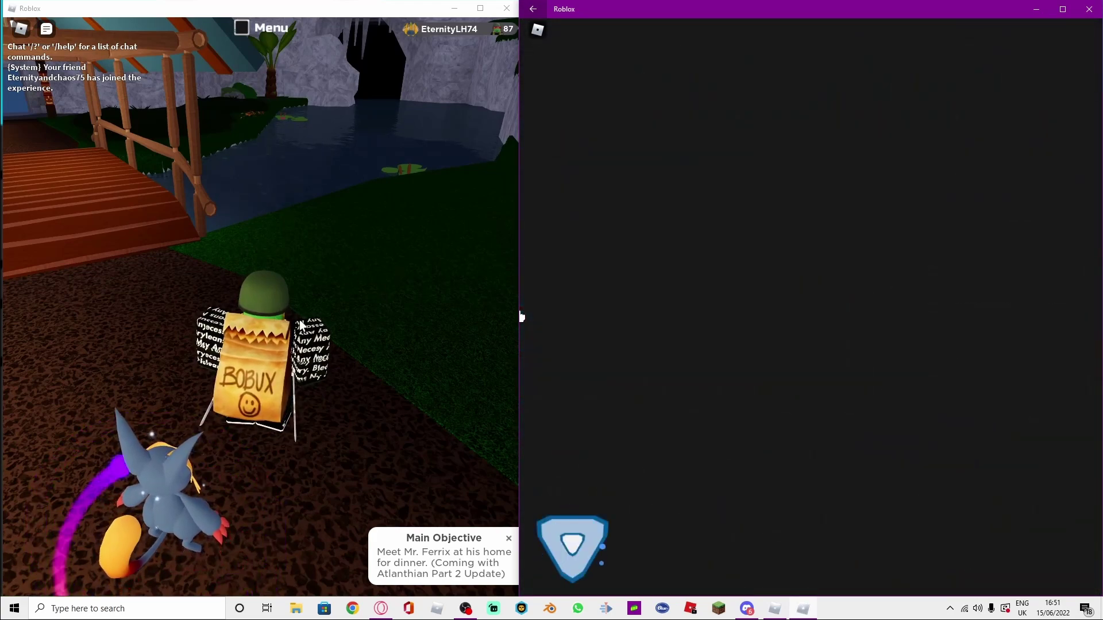
pyautogui.click(517, 314)
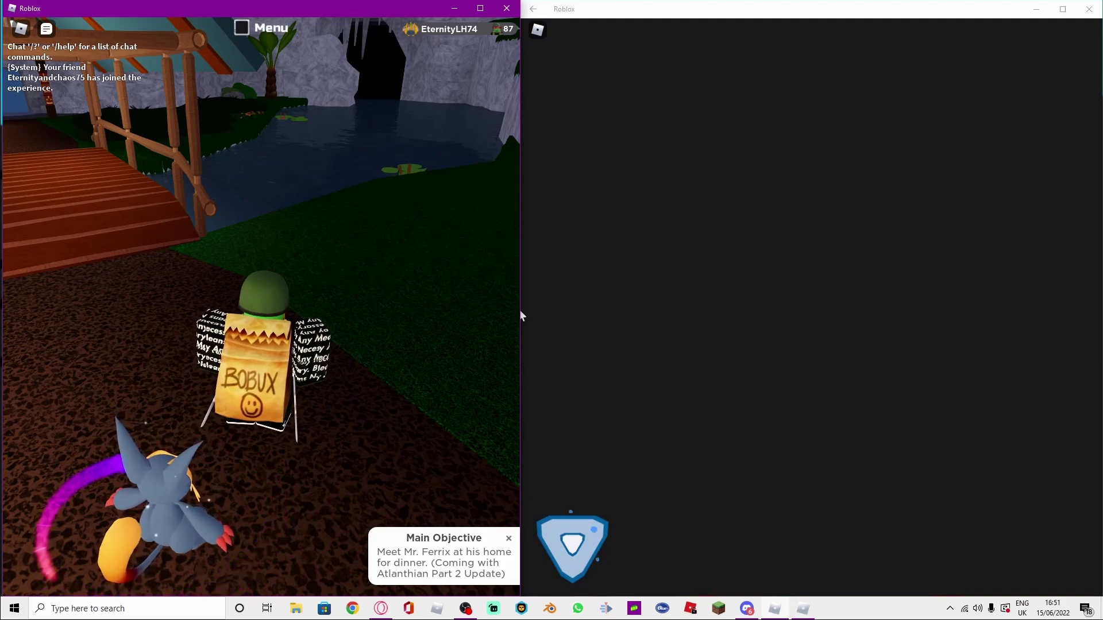
# Step: Walk the right character along the path to the other player, using the R mount
pyautogui.moveTo(811, 355); pyautogui.dragTo(848, 336)
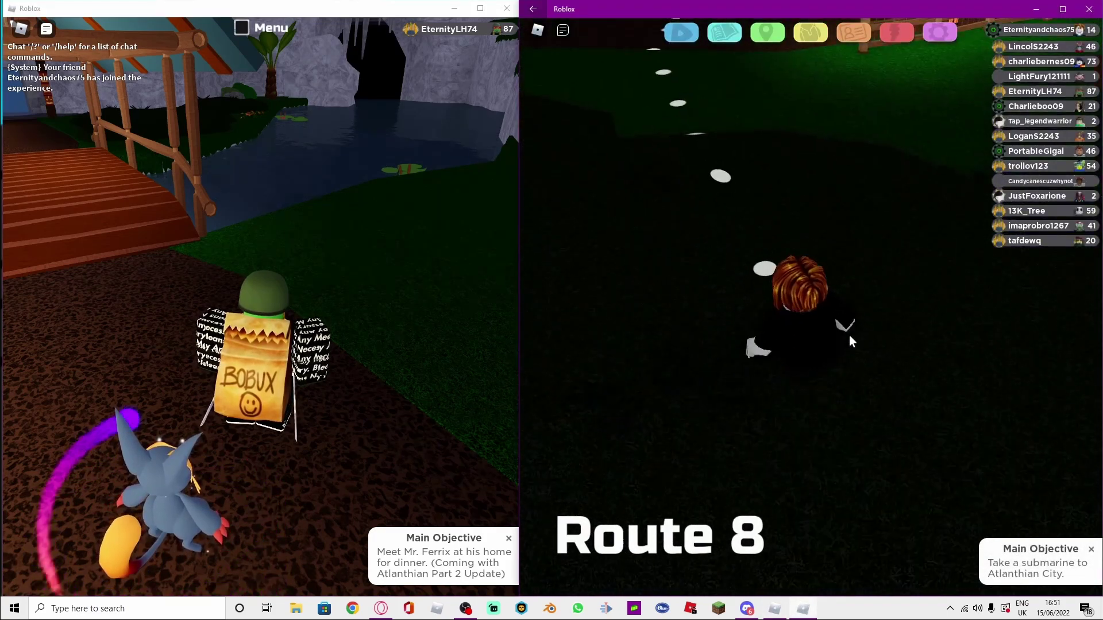
pyautogui.moveTo(816, 281); pyautogui.dragTo(863, 267)
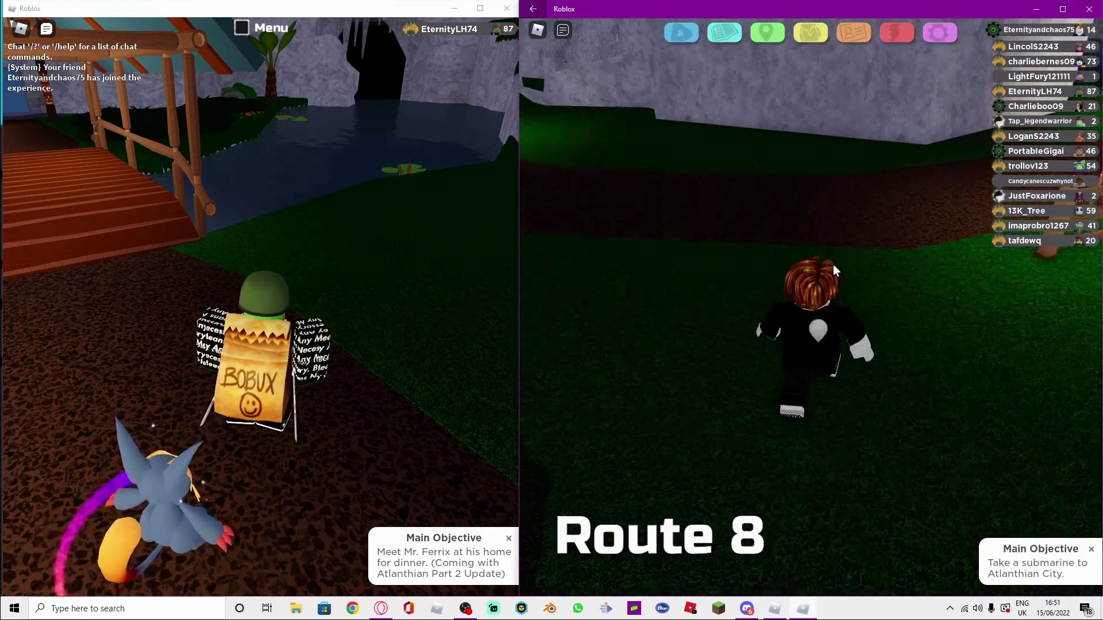
pyautogui.press('r')
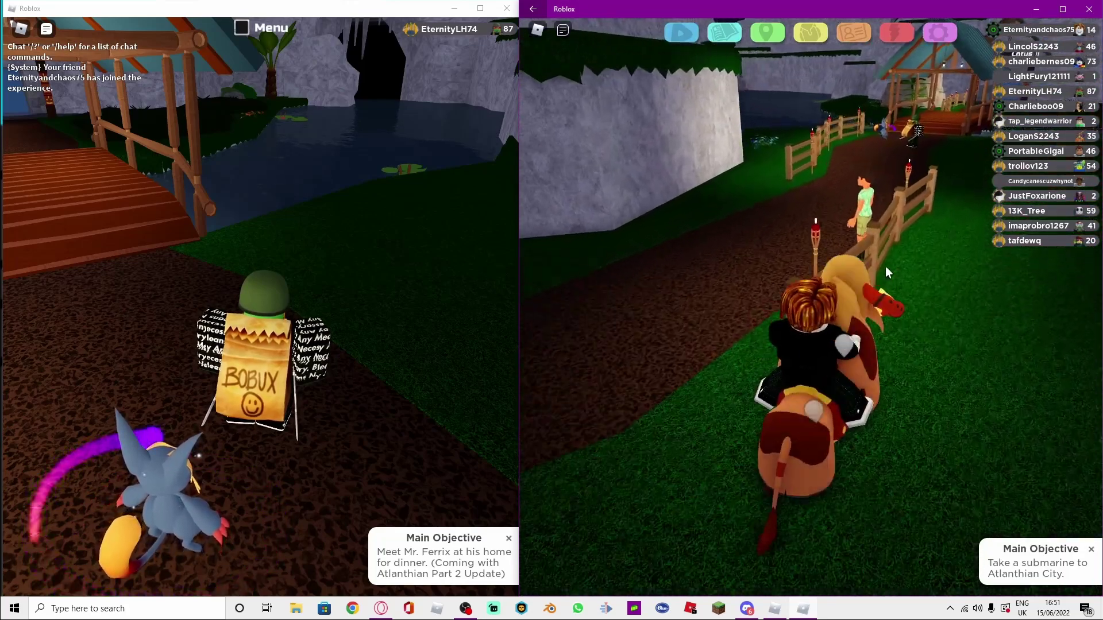
pyautogui.press('w')
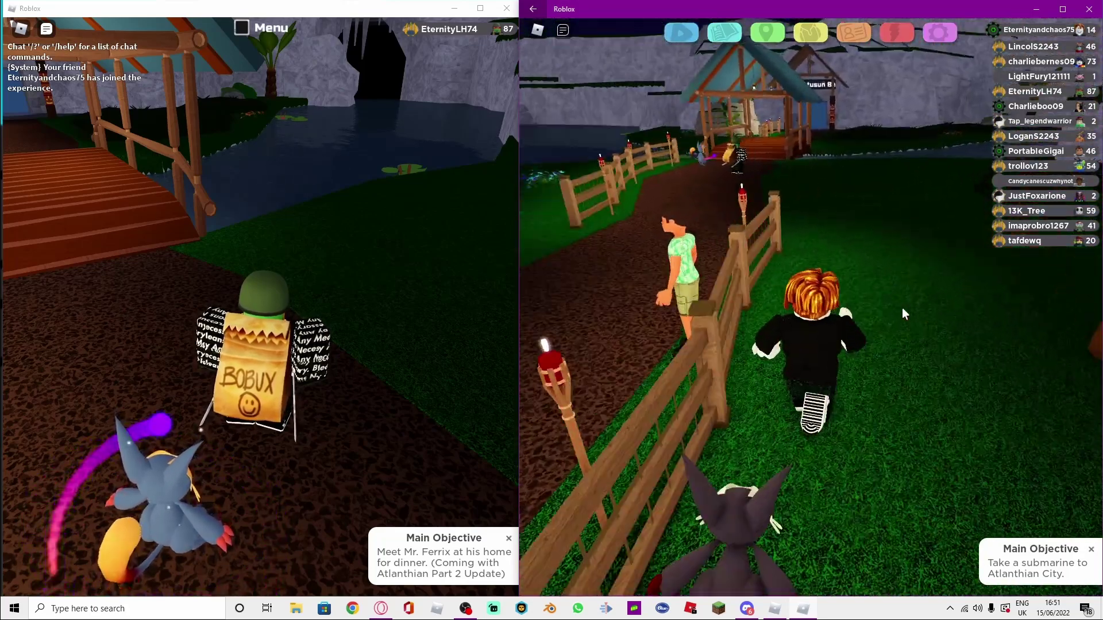
pyautogui.press('w')
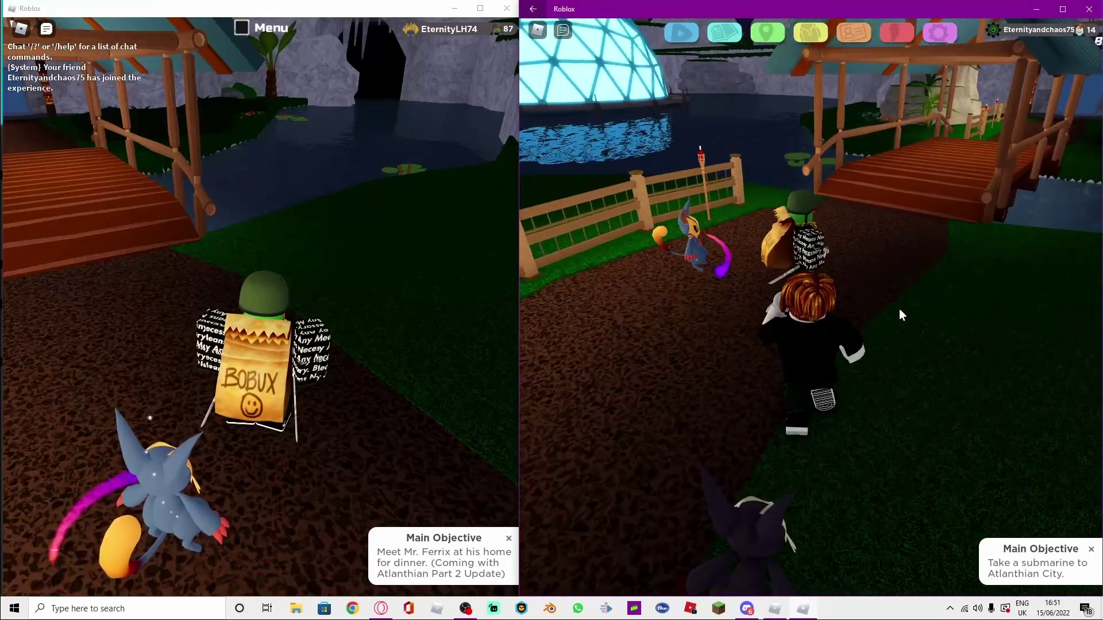
pyautogui.rightClick(898, 309)
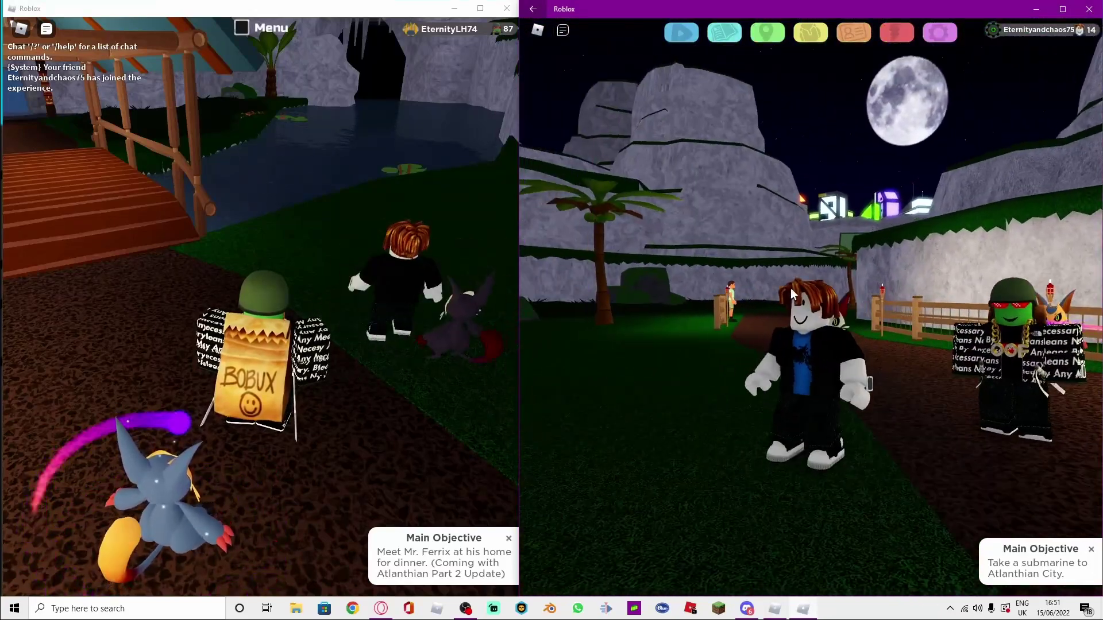
# Step: Rotate the left window's camera to show both characters together
pyautogui.click(448, 338)
pyautogui.moveTo(448, 338); pyautogui.dragTo(351, 323)
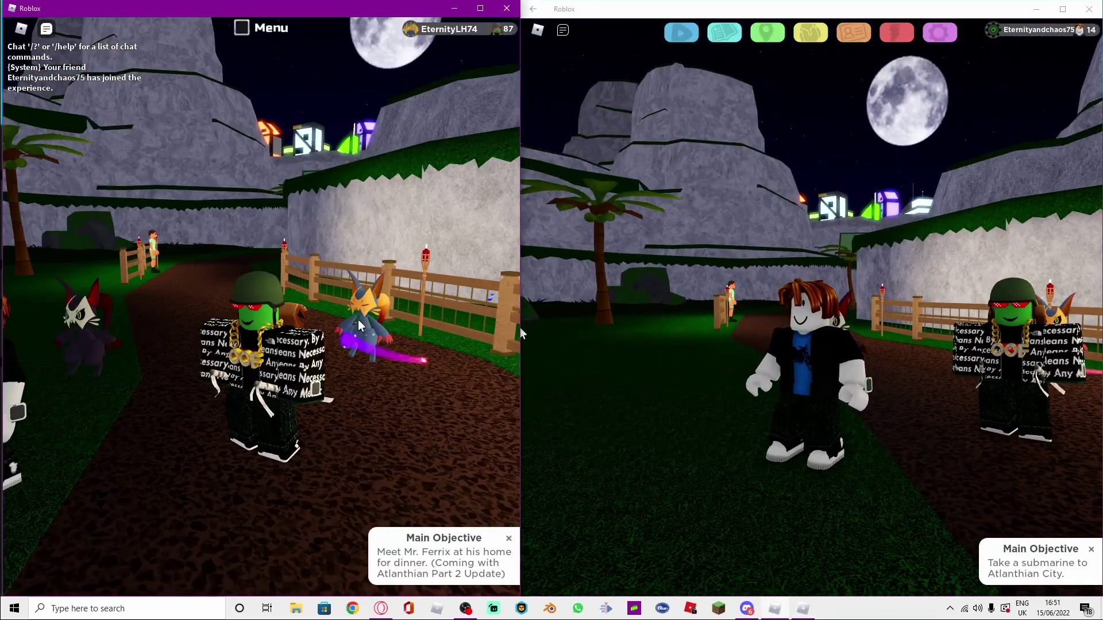
pyautogui.press('Left')
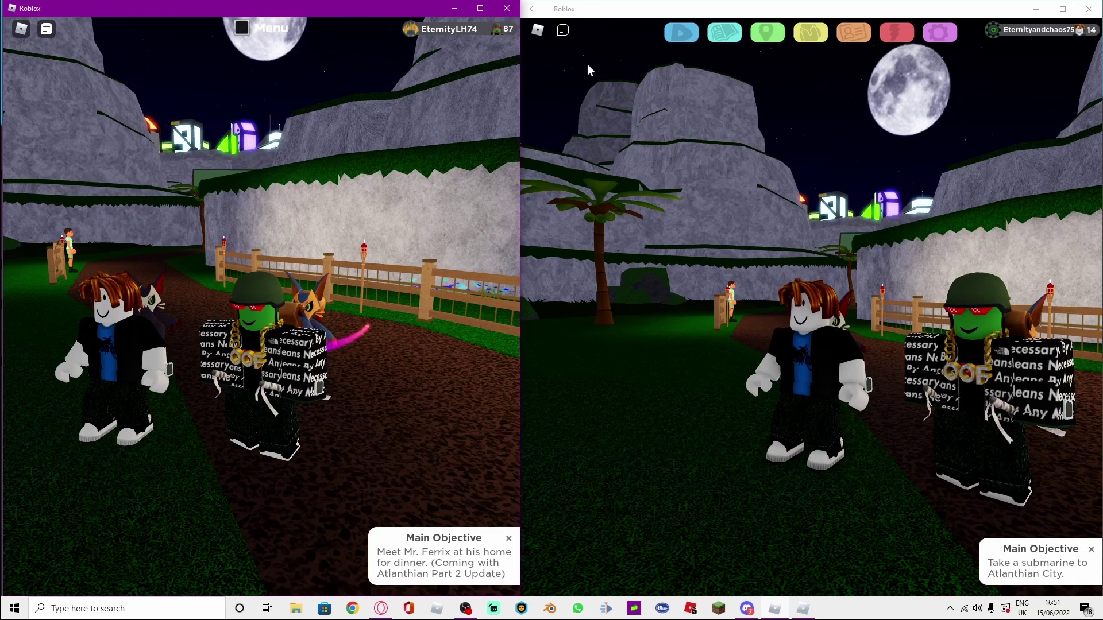
# Step: Open the right game's settings, resume, and walk the character forward with W
pyautogui.click(538, 32)
pyautogui.click(732, 128)
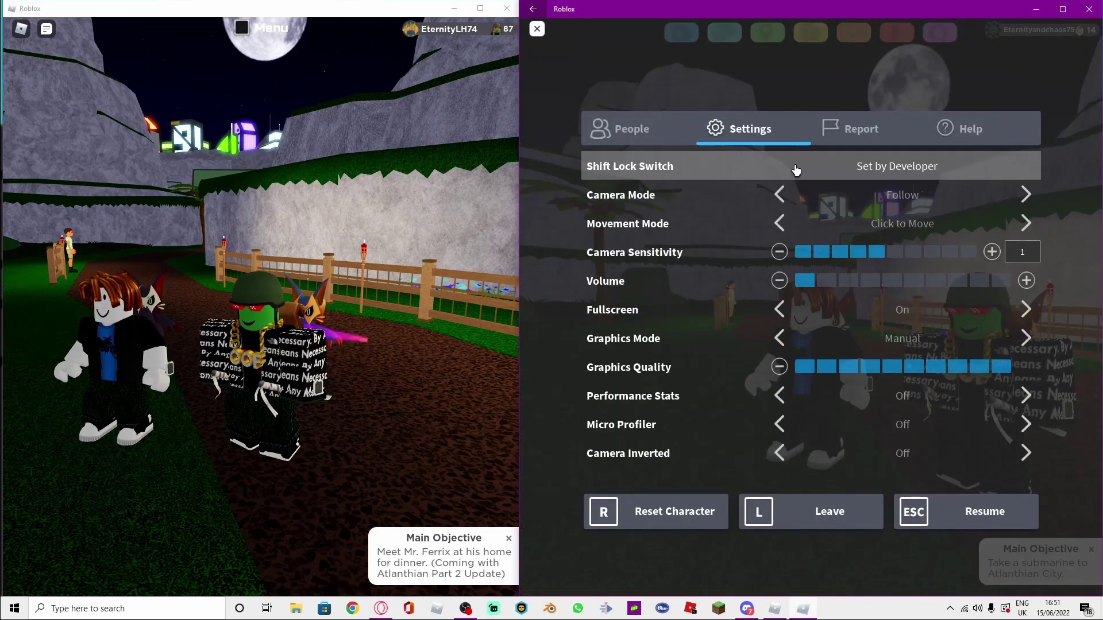
pyautogui.click(965, 511)
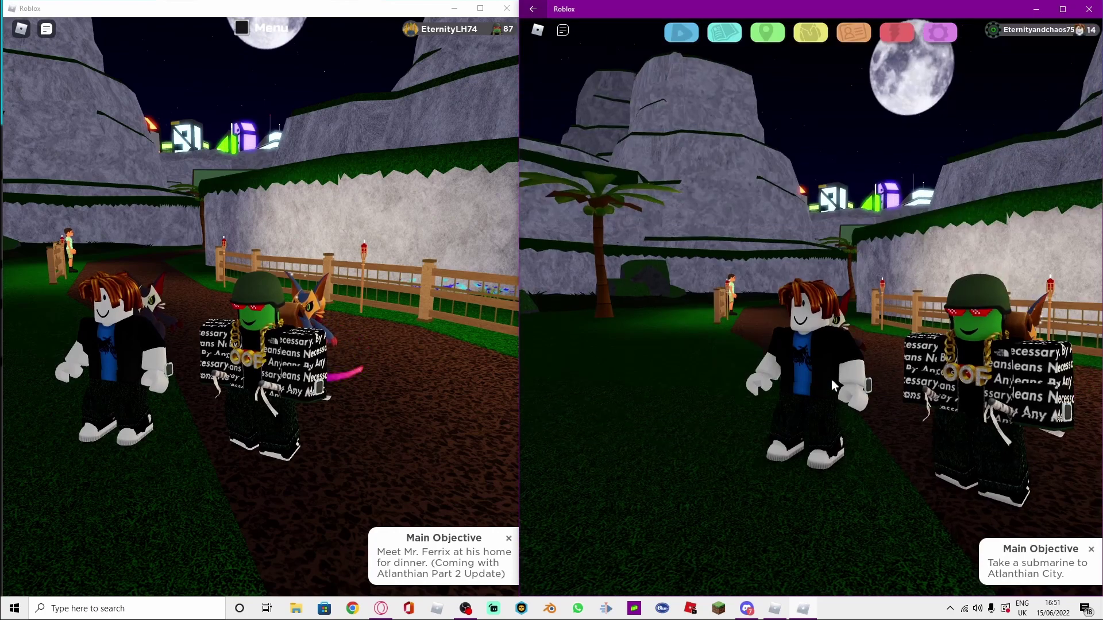
pyautogui.press('w')
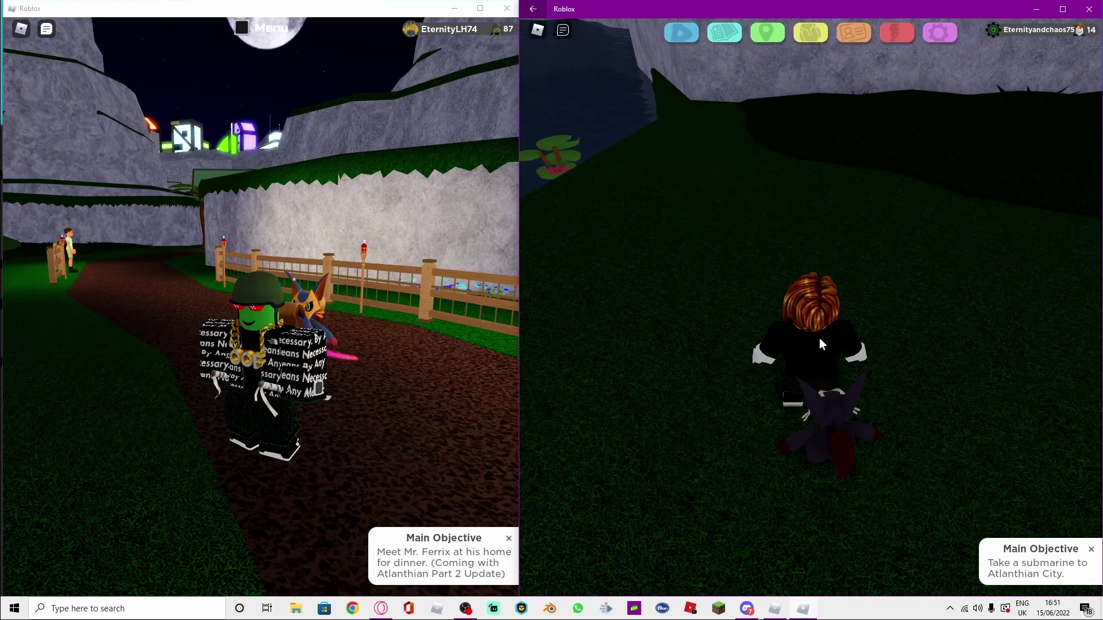
# Step: Adjust the right game's Graphics Quality to about four bars and resume playing
pyautogui.click(536, 29)
pyautogui.click(738, 128)
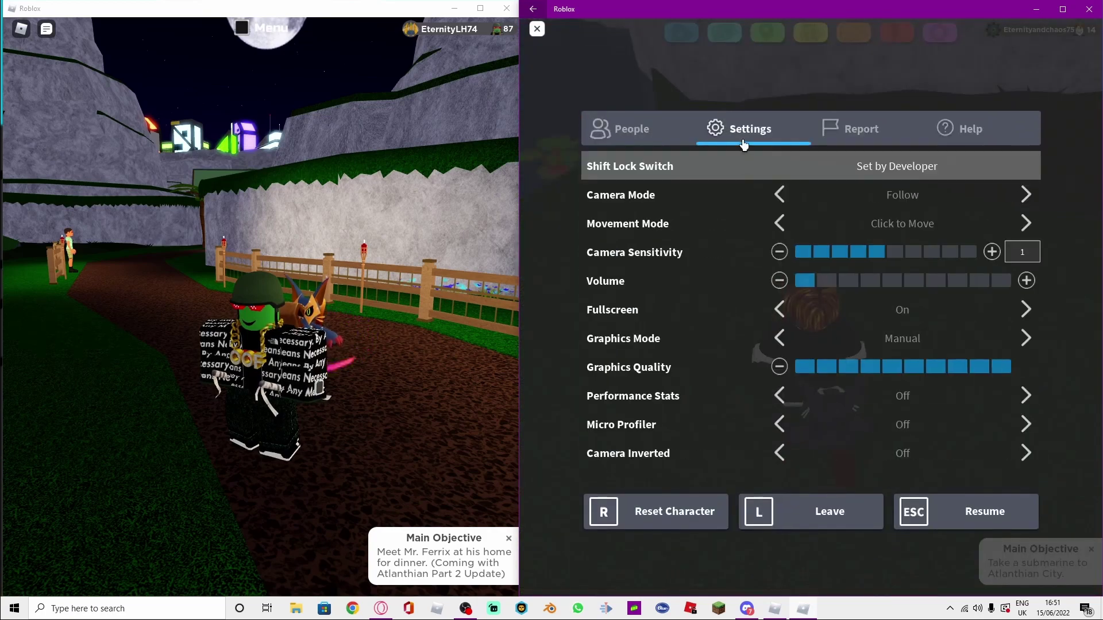
pyautogui.click(779, 367)
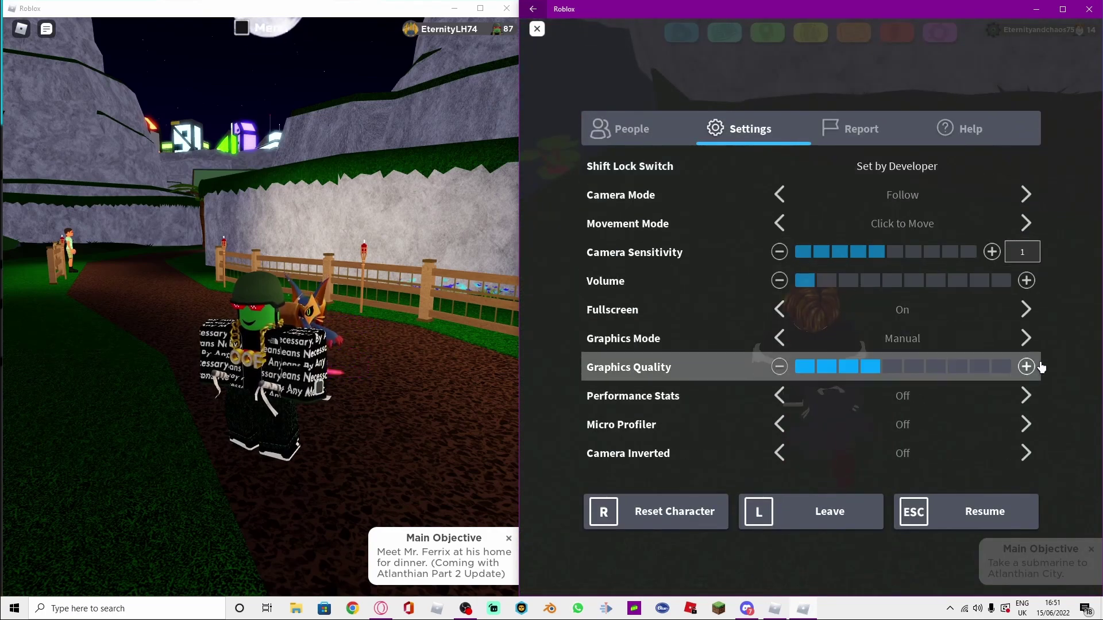
pyautogui.click(1025, 367)
pyautogui.click(985, 510)
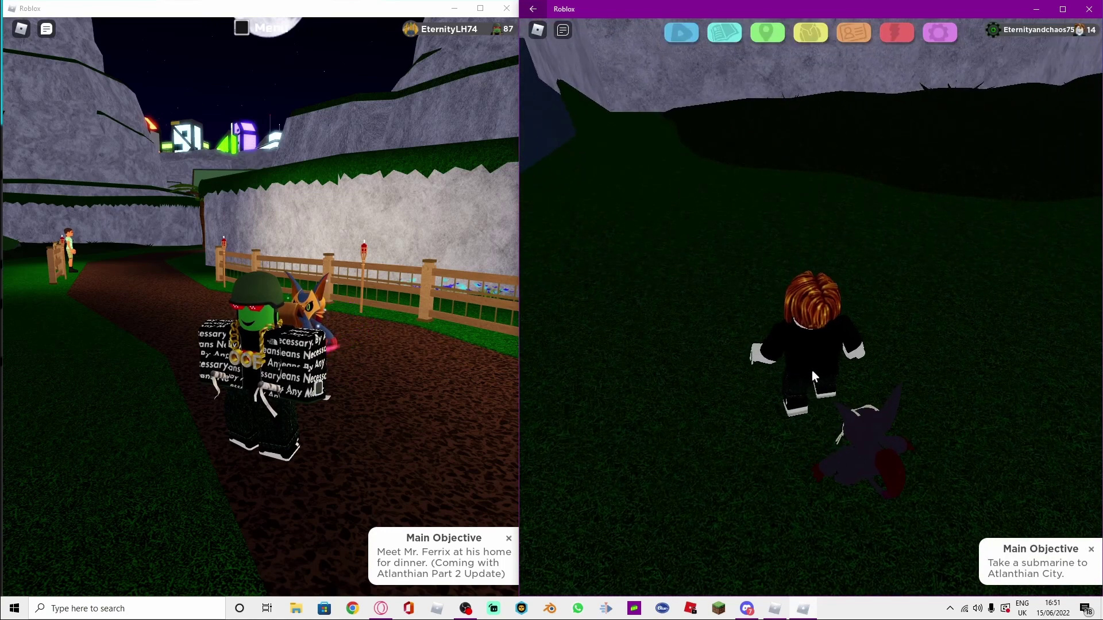